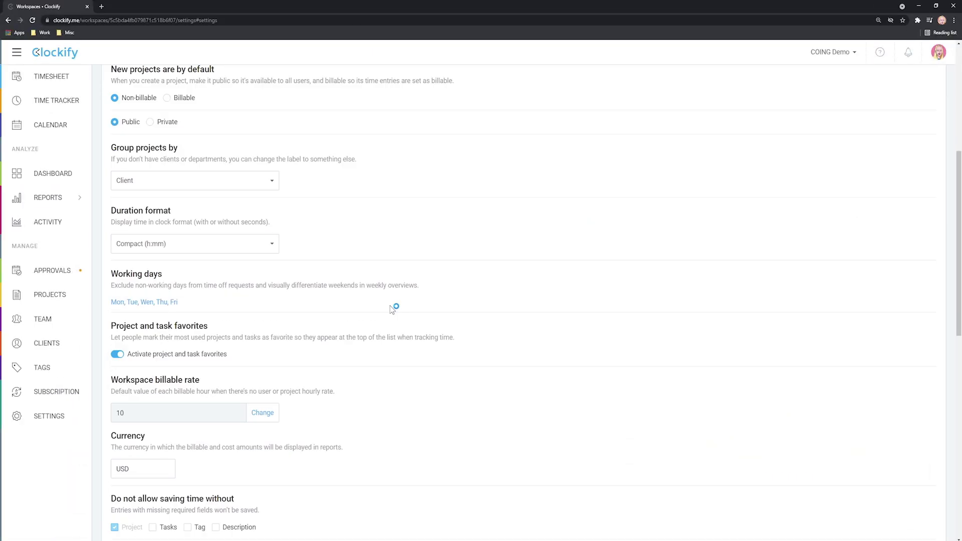
- Switch on 'Activate time off' in the workspace settings
{"action": "scroll", "coordinate": [392, 307], "scroll_direction": "down", "scroll_amount": 7}
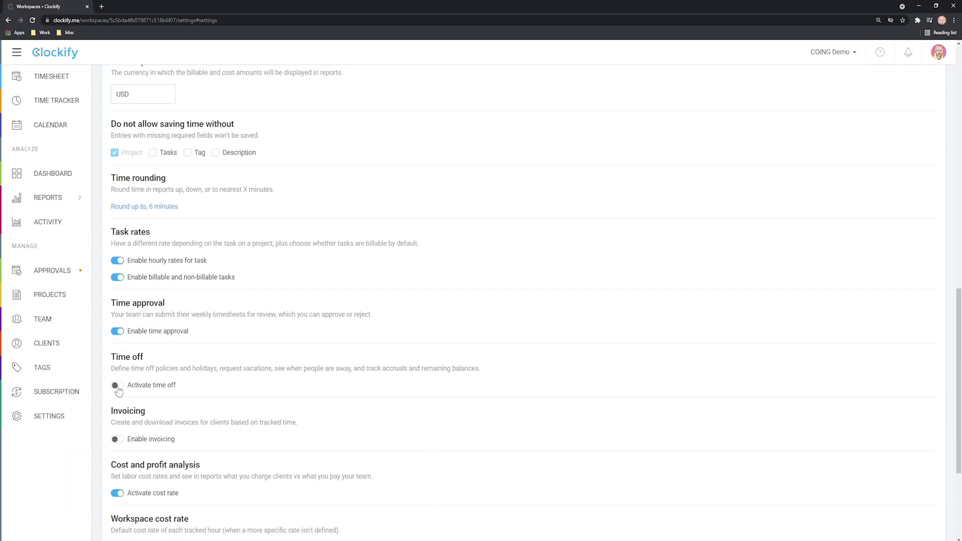
{"action": "left_click", "coordinate": [118, 389]}
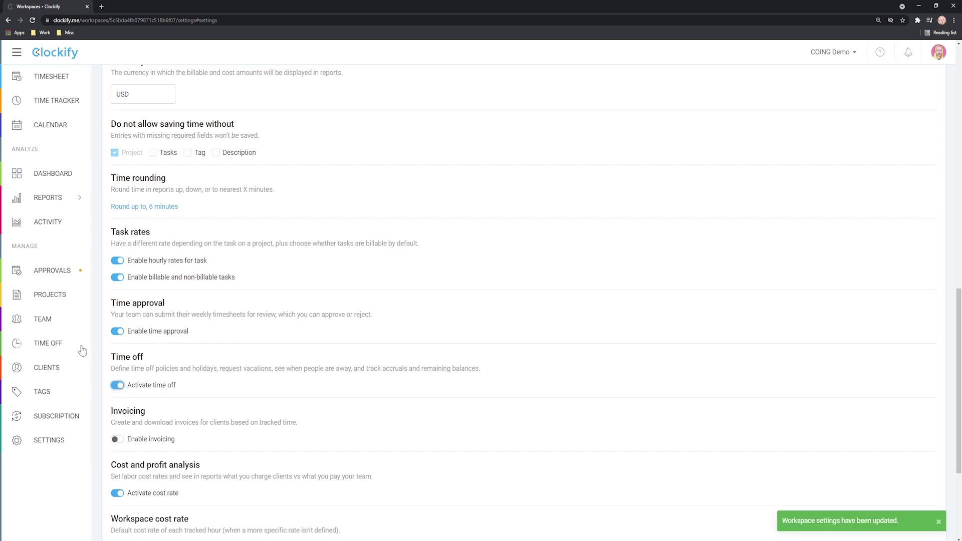
- Start a new time off policy and name it Vacation
{"action": "left_click", "coordinate": [45, 347]}
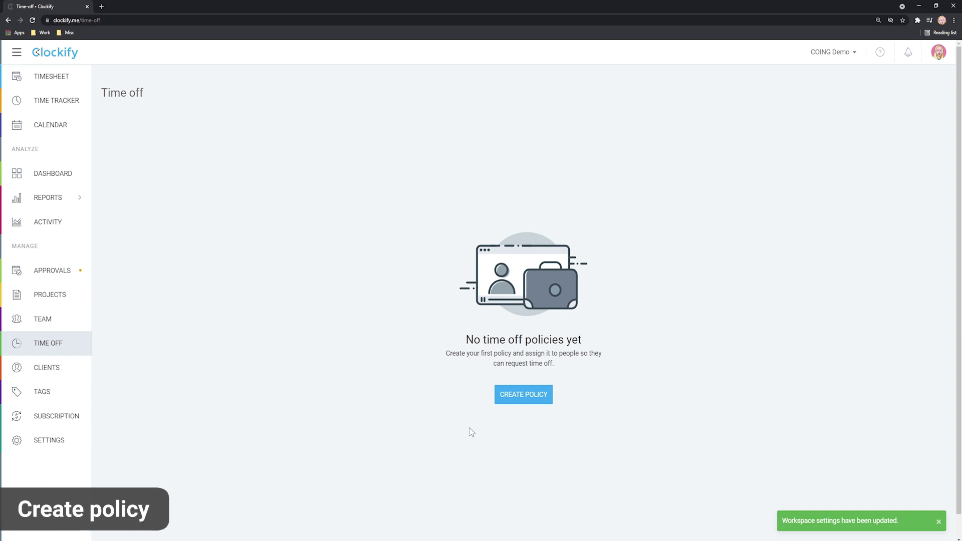
{"action": "left_click", "coordinate": [533, 398]}
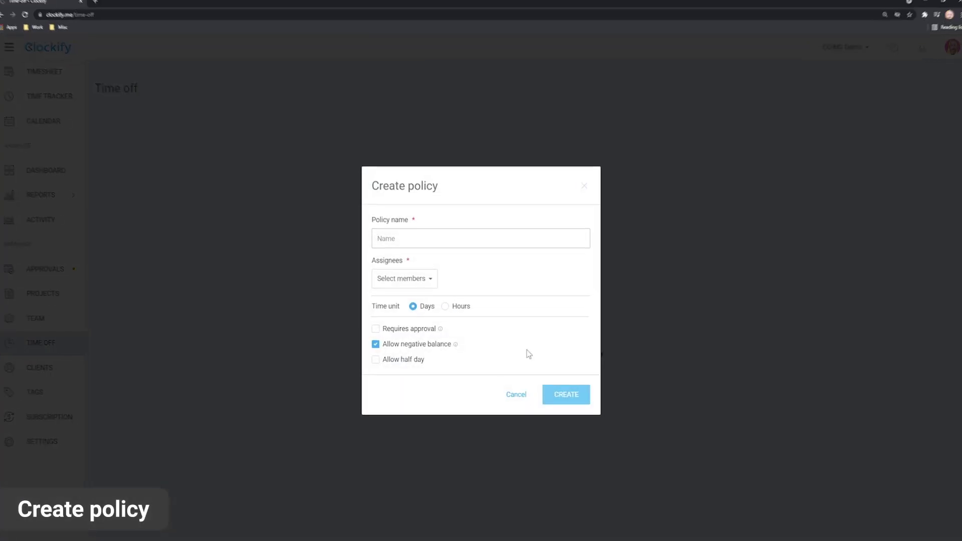
{"action": "type", "text": "Vacation"}
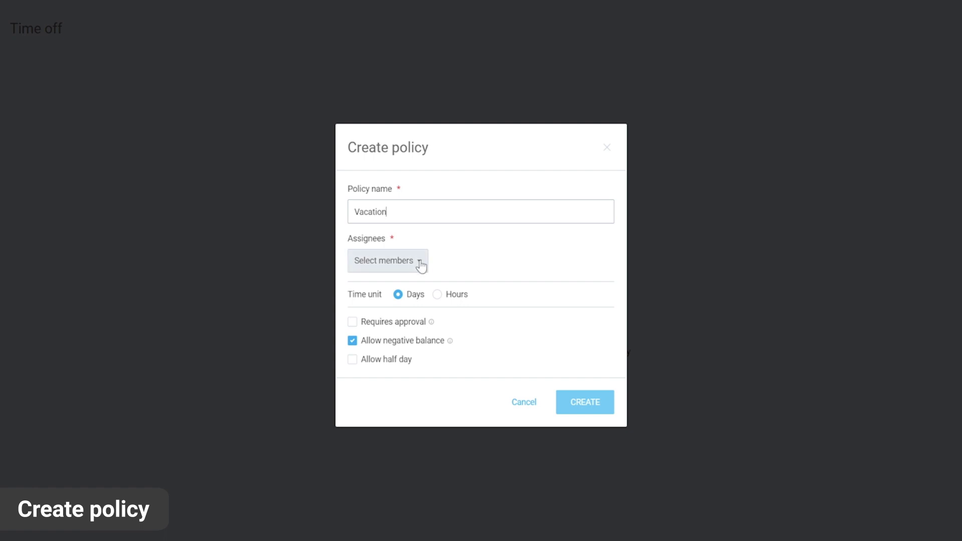
- Assign the Vacation policy to all groups, 12 members in total
{"action": "left_click", "coordinate": [420, 262]}
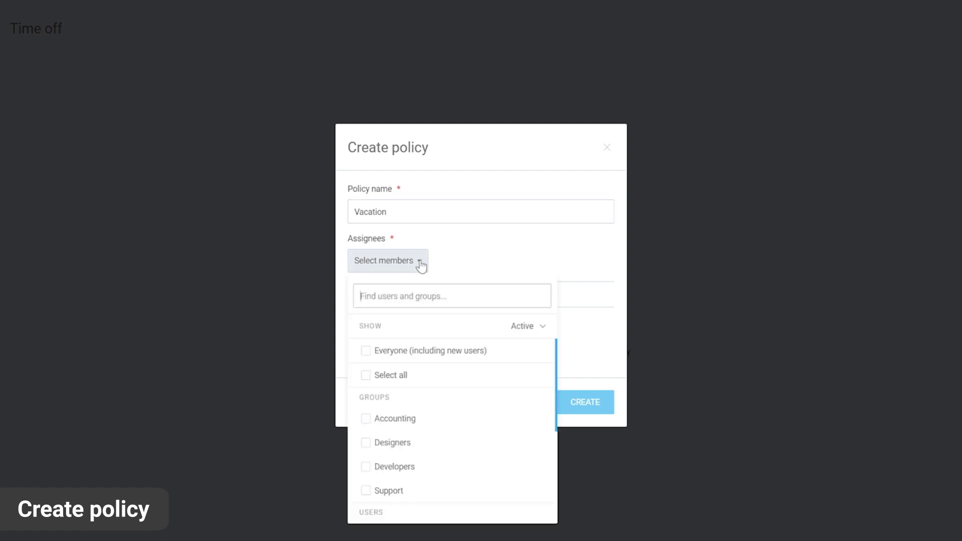
{"action": "left_click", "coordinate": [368, 377]}
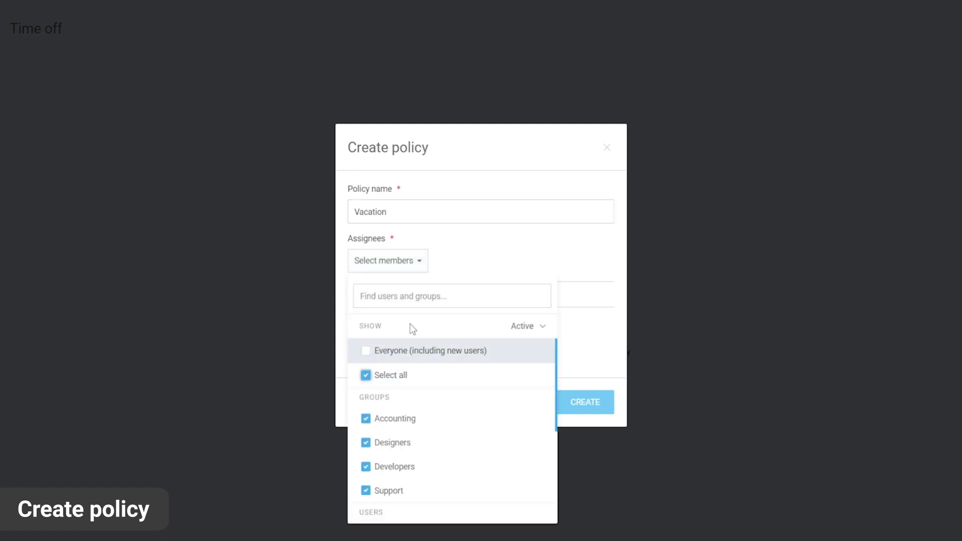
{"action": "left_click", "coordinate": [484, 251]}
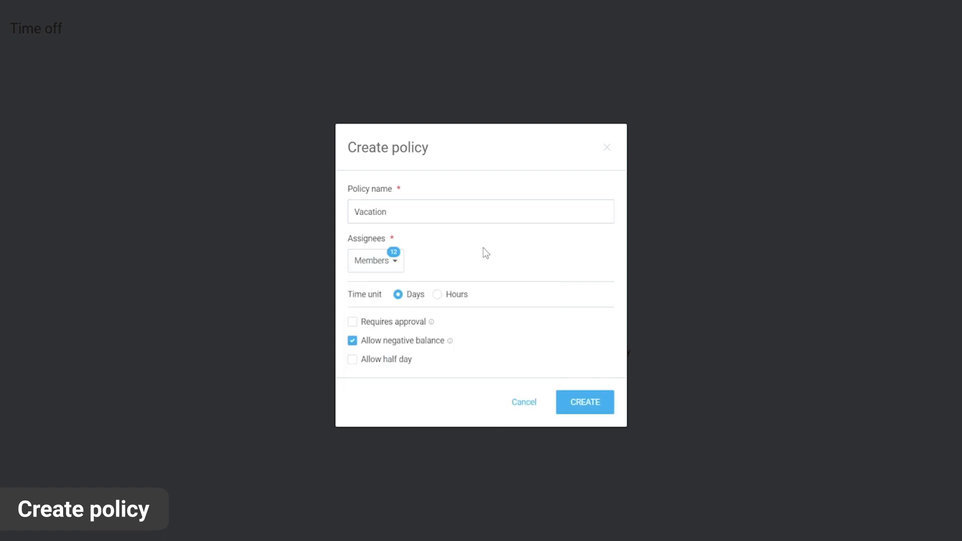
{"action": "left_click", "coordinate": [395, 263]}
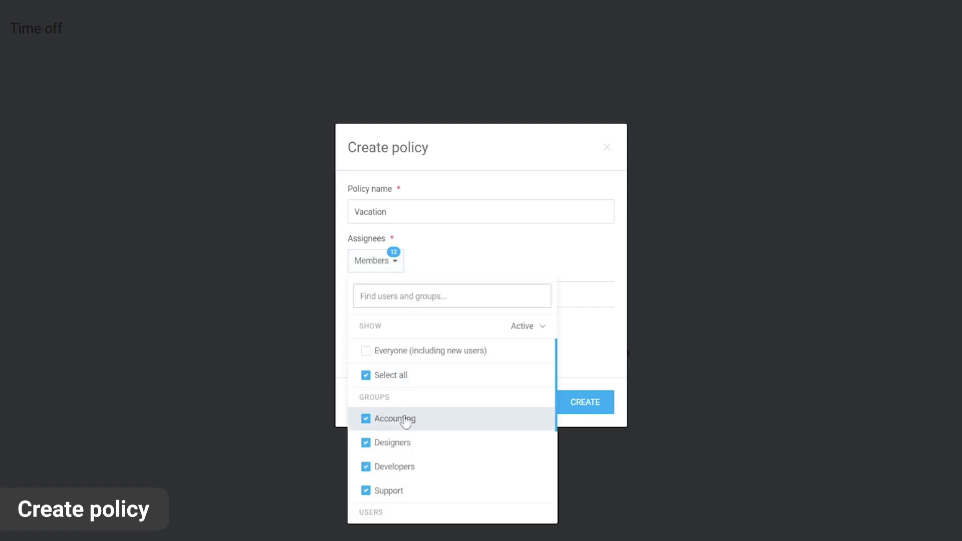
{"action": "left_click", "coordinate": [366, 420]}
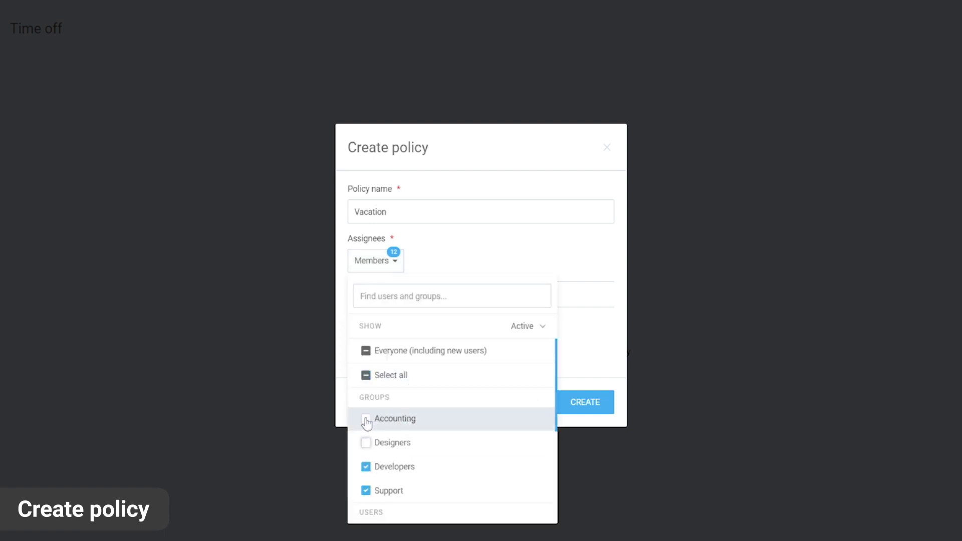
{"action": "left_click", "coordinate": [365, 420]}
{"action": "left_click", "coordinate": [366, 445]}
- Create Vacation counted in days, approved by admins and team managers, with no negative balance
{"action": "left_click", "coordinate": [476, 258]}
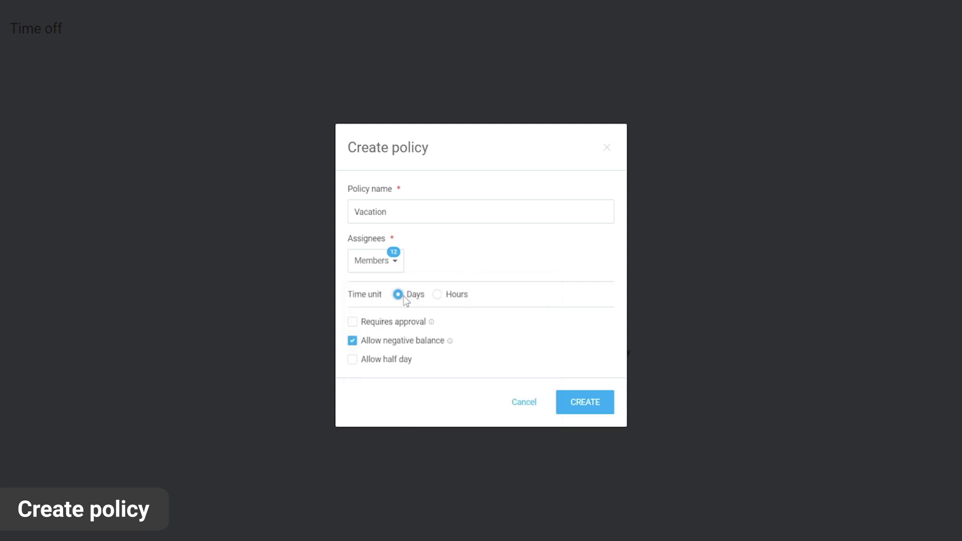
{"action": "left_click", "coordinate": [438, 295]}
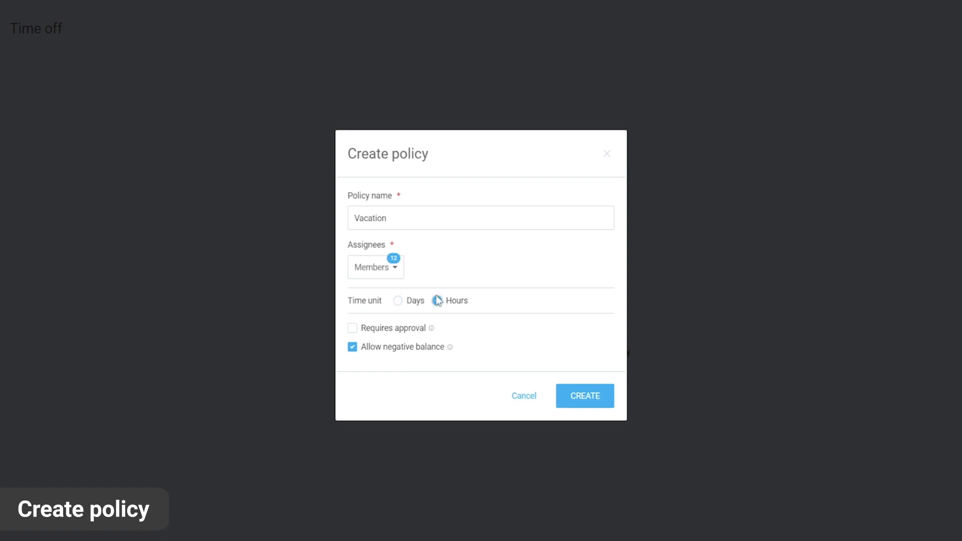
{"action": "left_click", "coordinate": [396, 301]}
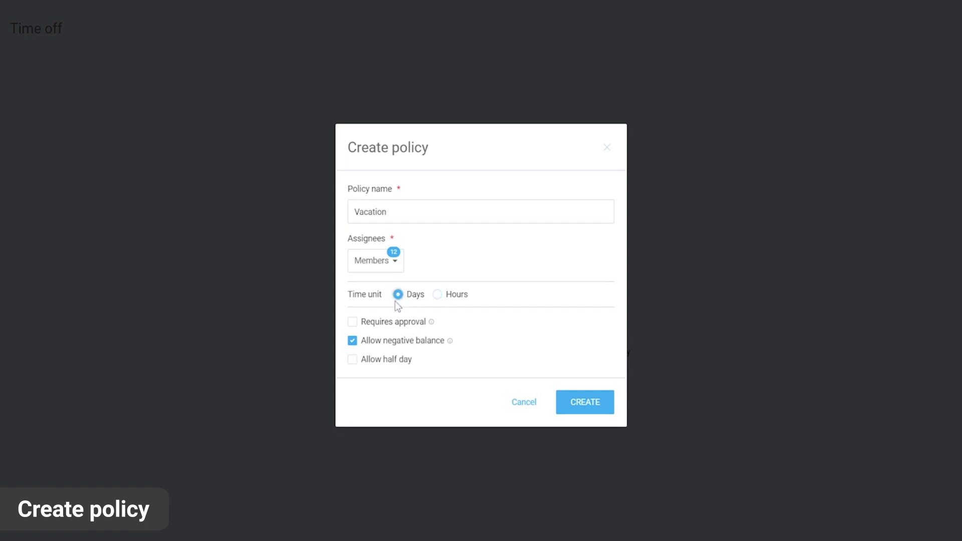
{"action": "left_click", "coordinate": [353, 323]}
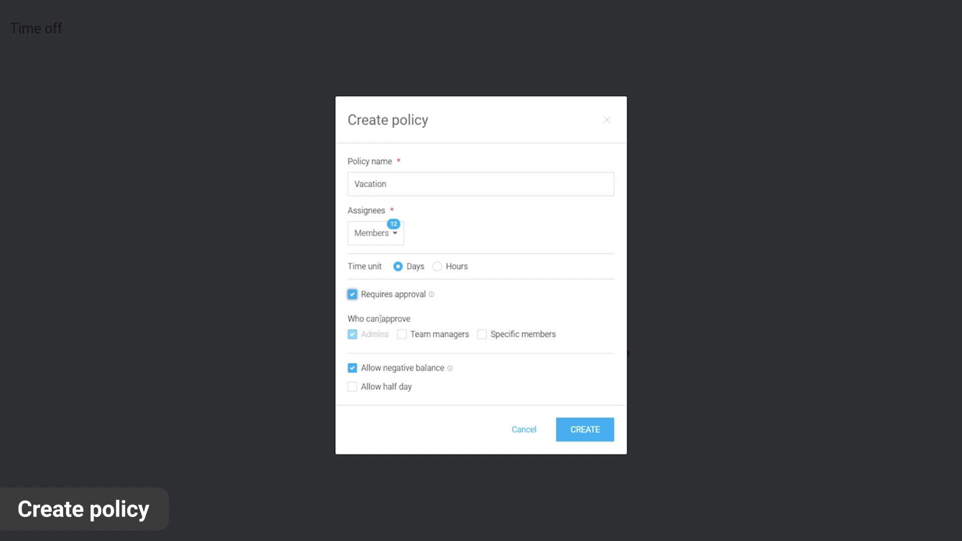
{"action": "left_click", "coordinate": [403, 337]}
{"action": "mouse_move", "coordinate": [450, 369]}
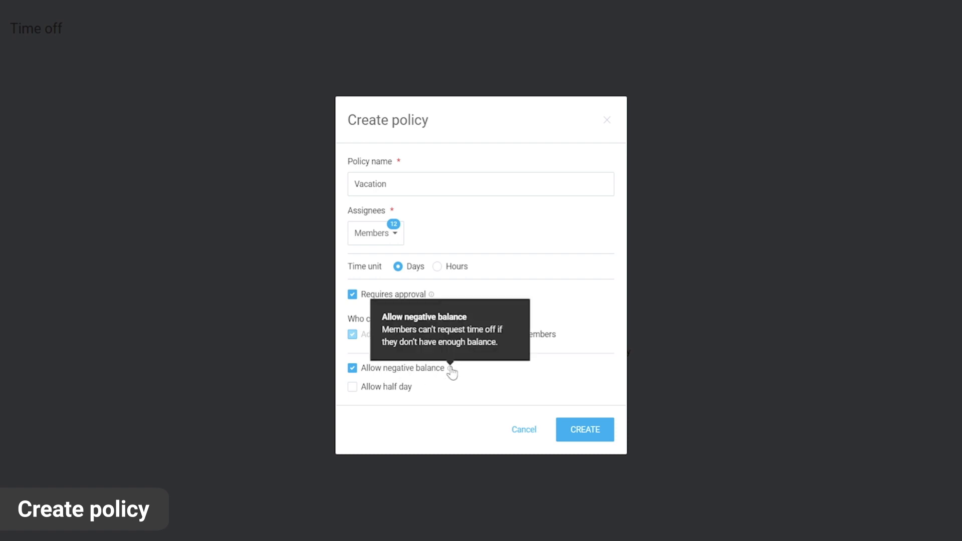
{"action": "left_click", "coordinate": [352, 370]}
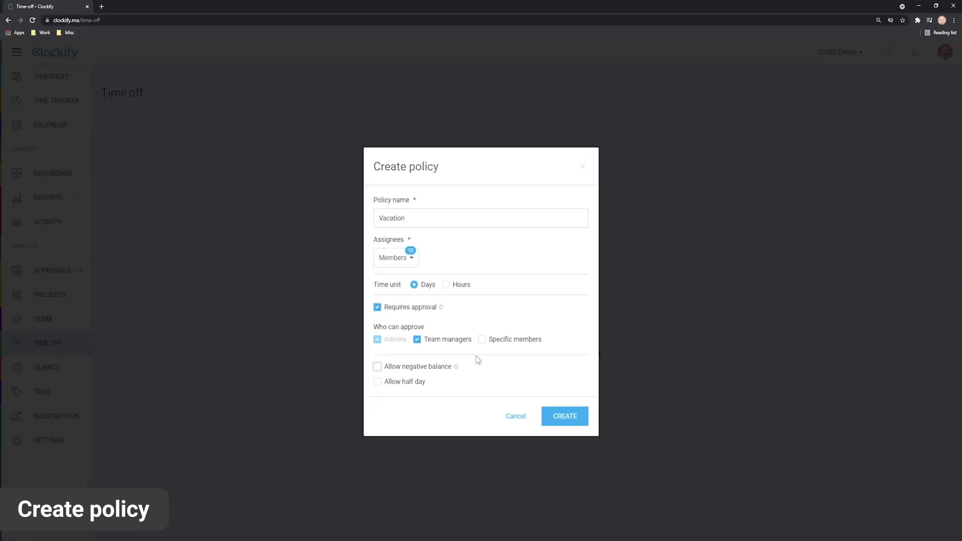
{"action": "left_click", "coordinate": [562, 417]}
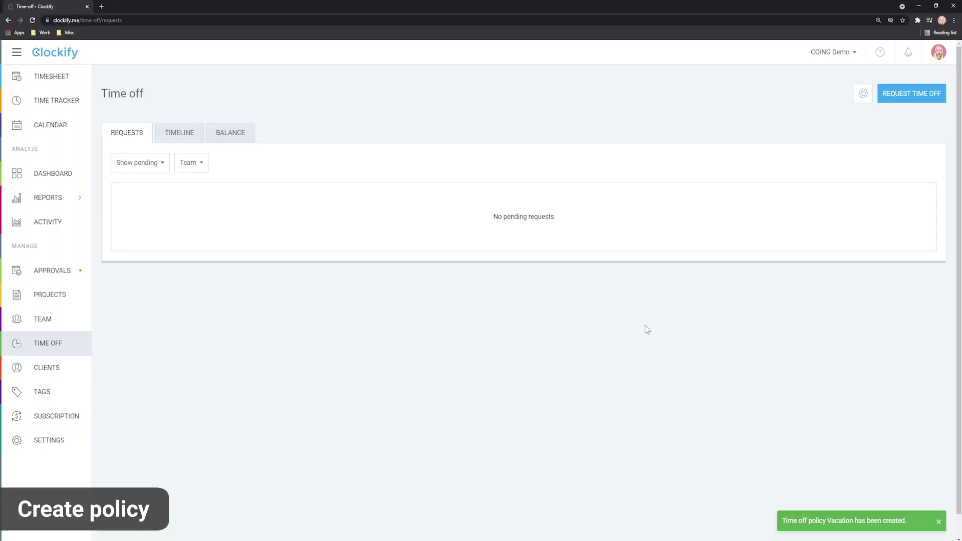
- Review Manage policies, using the Vacation row's options, confirming five policies exist
{"action": "left_click", "coordinate": [864, 96]}
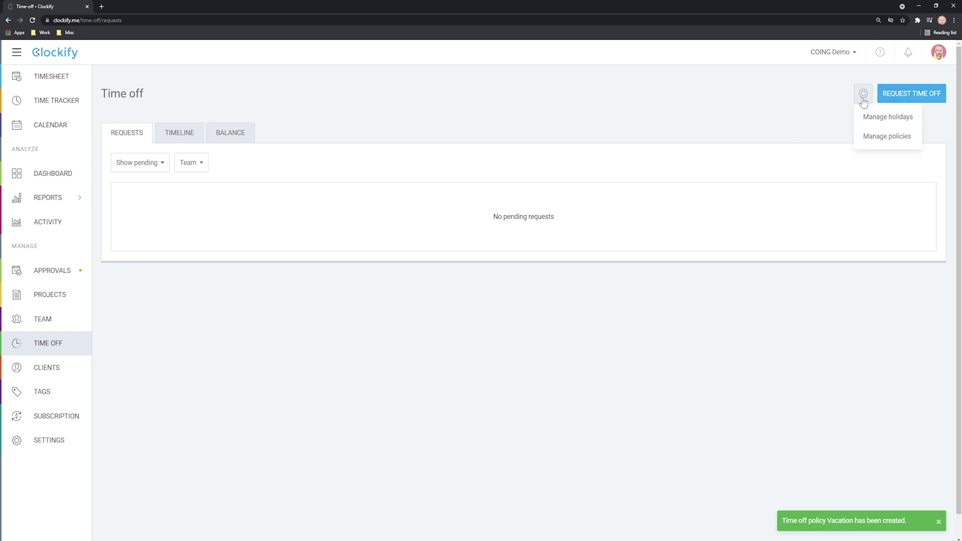
{"action": "left_click", "coordinate": [885, 137]}
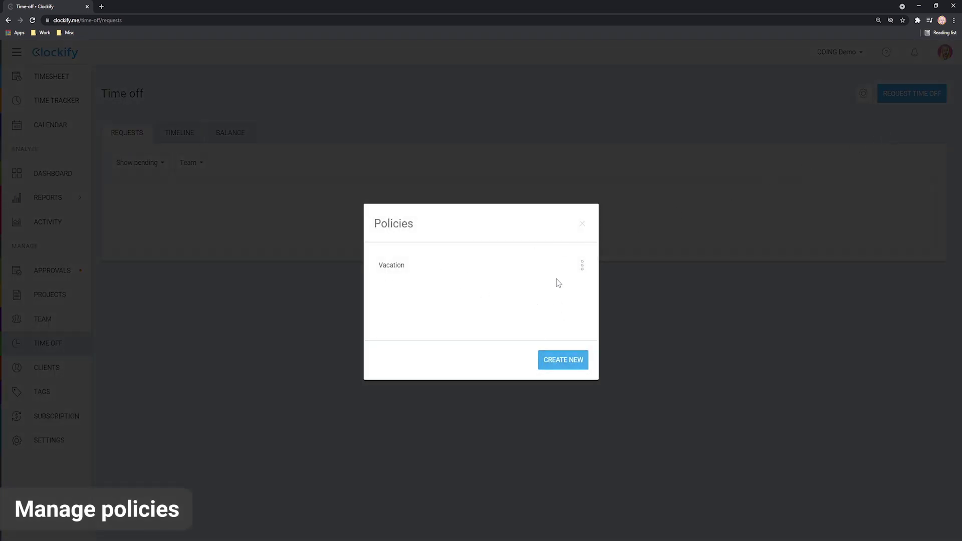
{"action": "left_click", "coordinate": [583, 265]}
{"action": "left_click", "coordinate": [539, 308]}
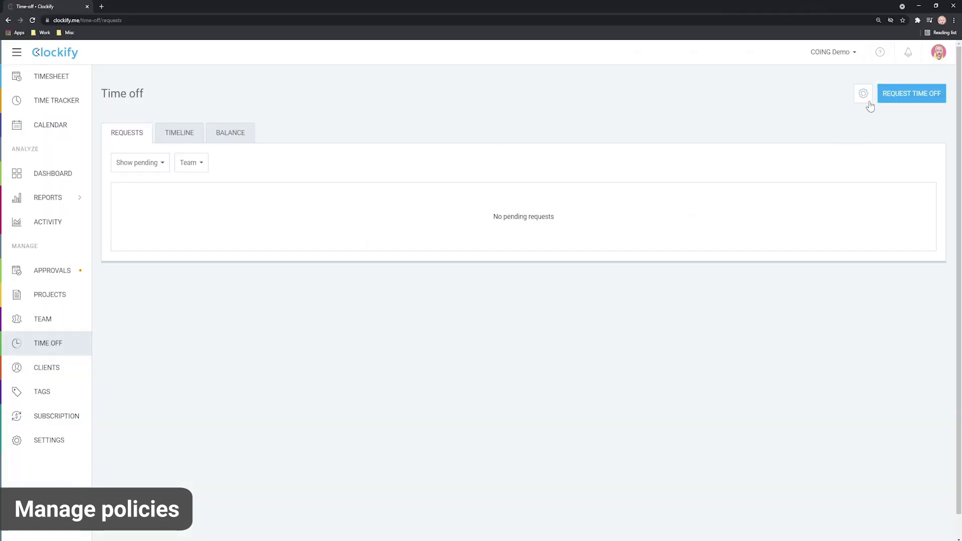
{"action": "left_click", "coordinate": [870, 102]}
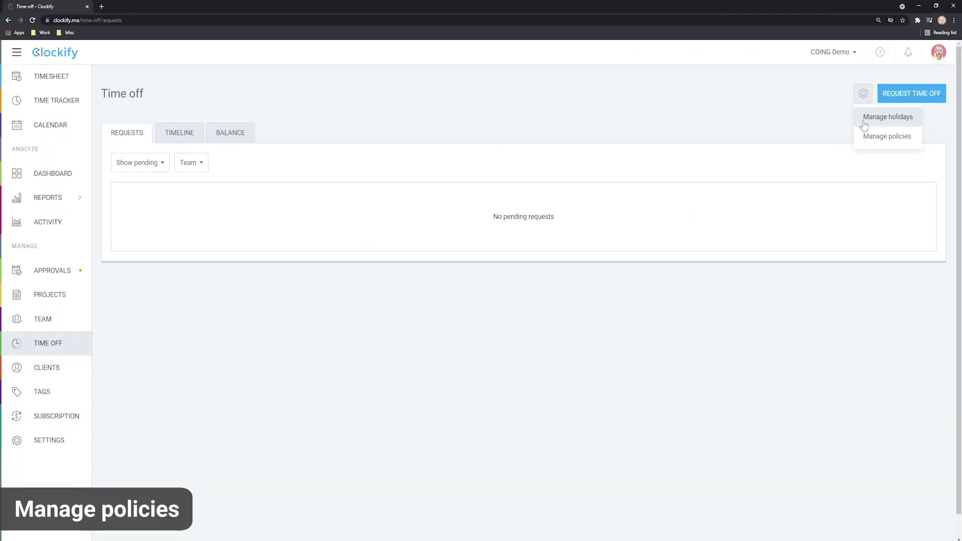
{"action": "left_click", "coordinate": [879, 136]}
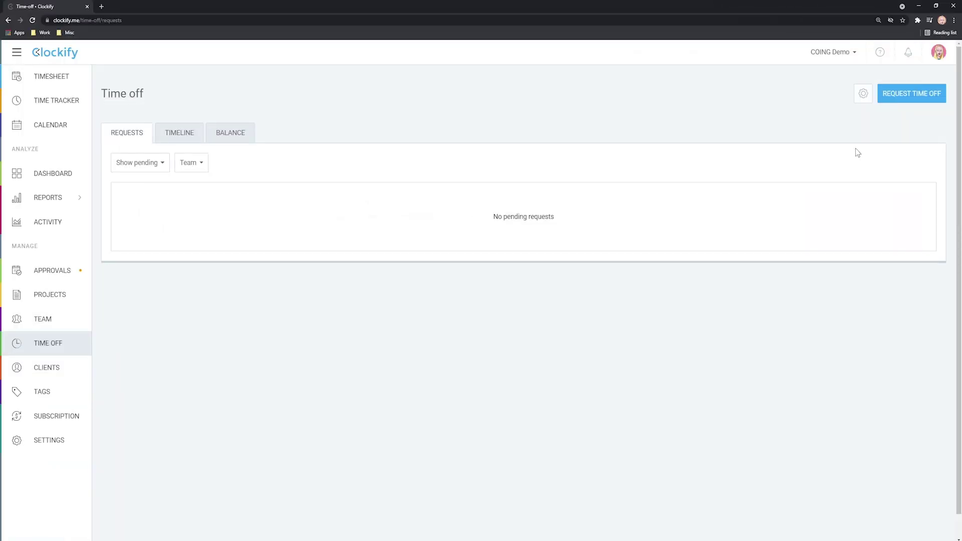
- Start a new New Year's Day holiday assigned to all 12 members
{"action": "left_click", "coordinate": [863, 93]}
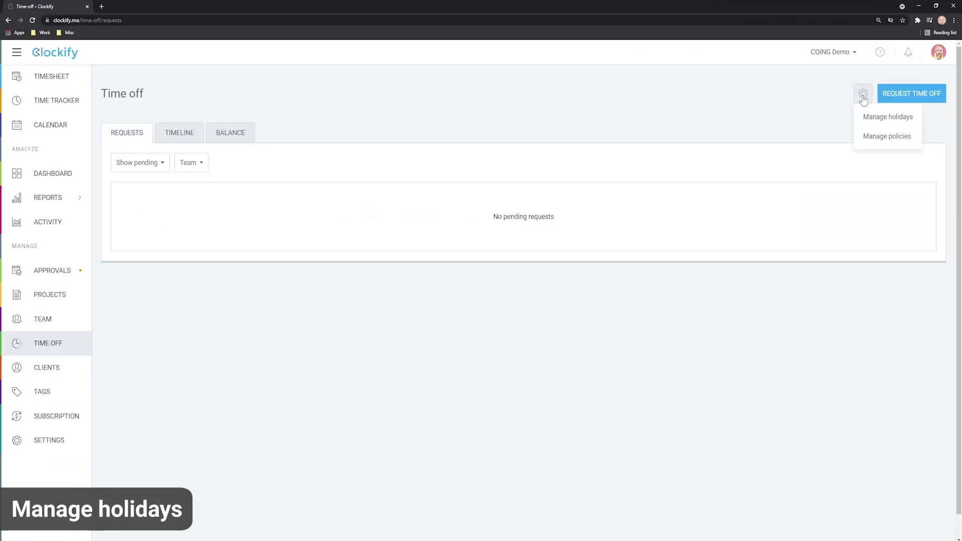
{"action": "left_click", "coordinate": [888, 120]}
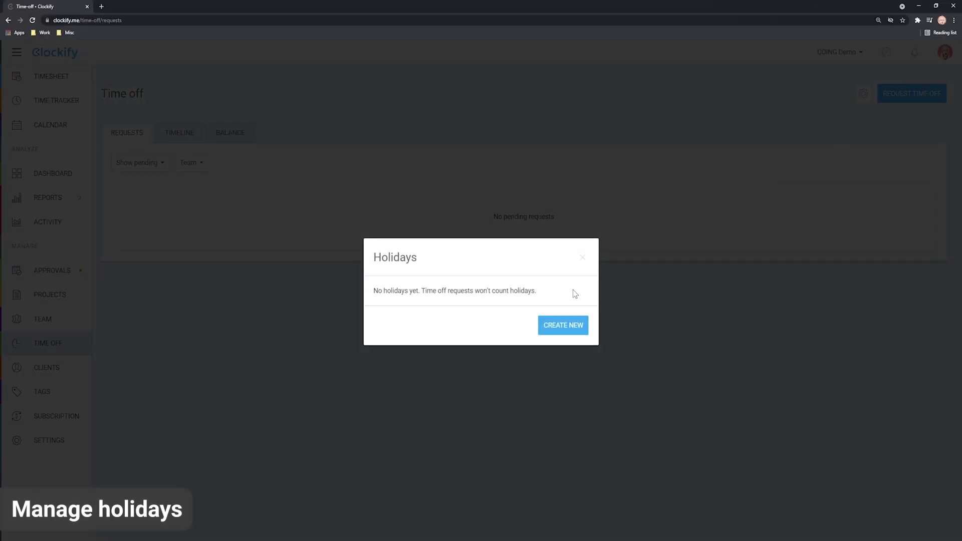
{"action": "left_click", "coordinate": [562, 327]}
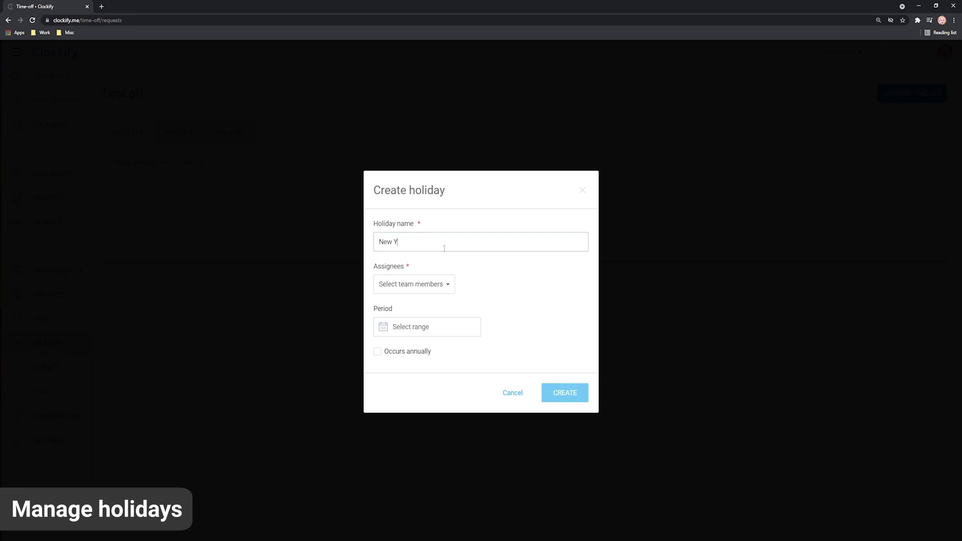
{"action": "left_click", "coordinate": [436, 284]}
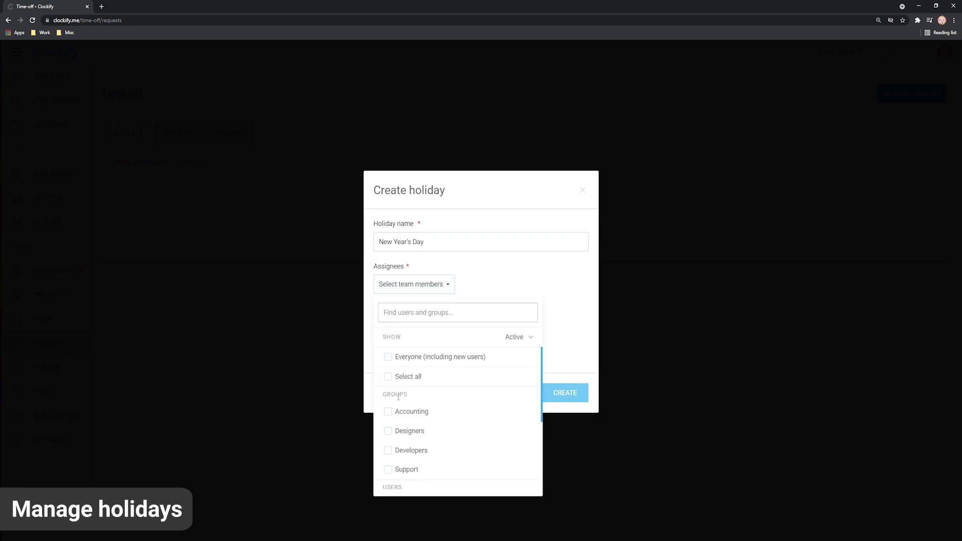
{"action": "left_click", "coordinate": [387, 375]}
{"action": "left_click", "coordinate": [507, 273]}
- Date the holiday Jan 1, 2022, repeating annually, create it, and show the Balance table
{"action": "left_click", "coordinate": [404, 333]}
{"action": "left_click", "coordinate": [458, 351]}
{"action": "left_click", "coordinate": [458, 351]}
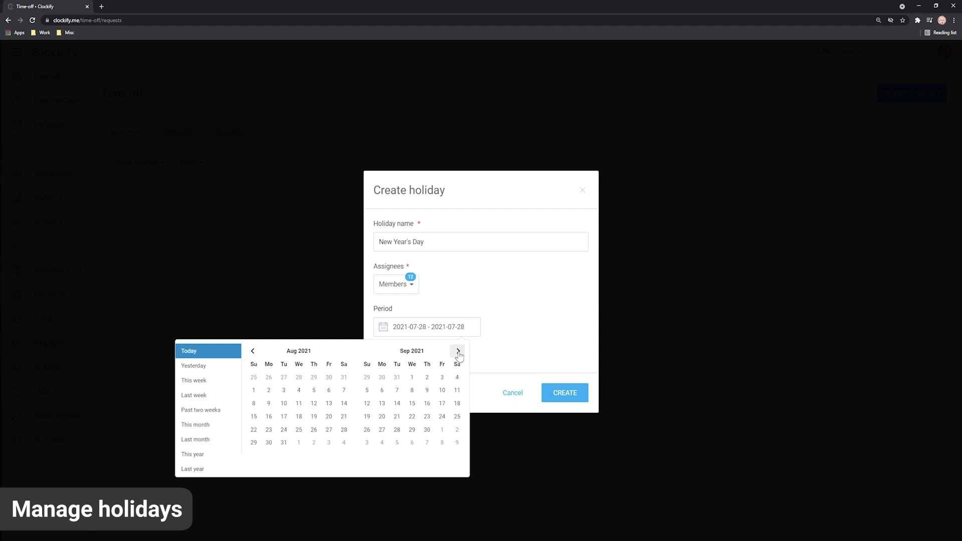
{"action": "left_click", "coordinate": [457, 351]}
{"action": "left_click", "coordinate": [457, 351]}
{"action": "left_click", "coordinate": [458, 351]}
{"action": "left_click", "coordinate": [457, 377]}
{"action": "left_click", "coordinate": [457, 377]}
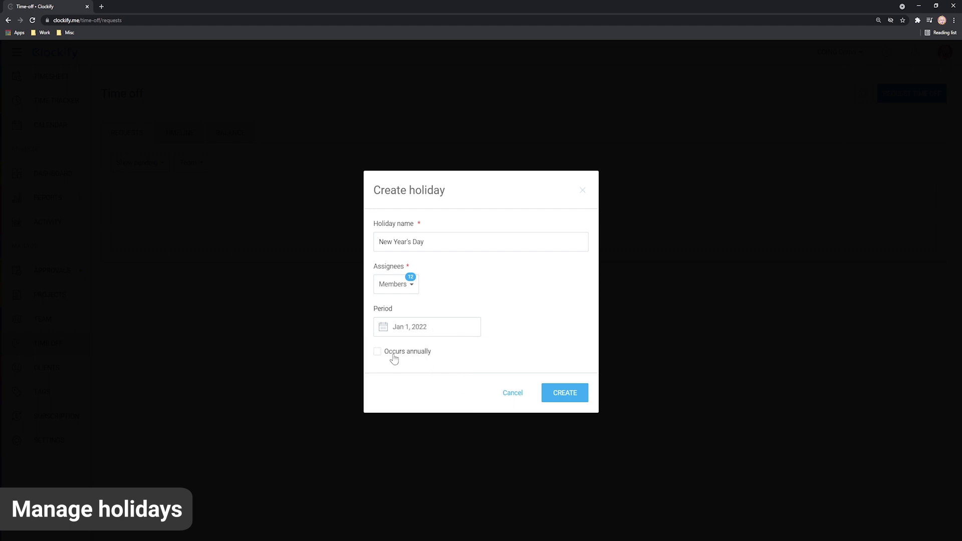
{"action": "left_click", "coordinate": [377, 351]}
{"action": "left_click", "coordinate": [556, 396]}
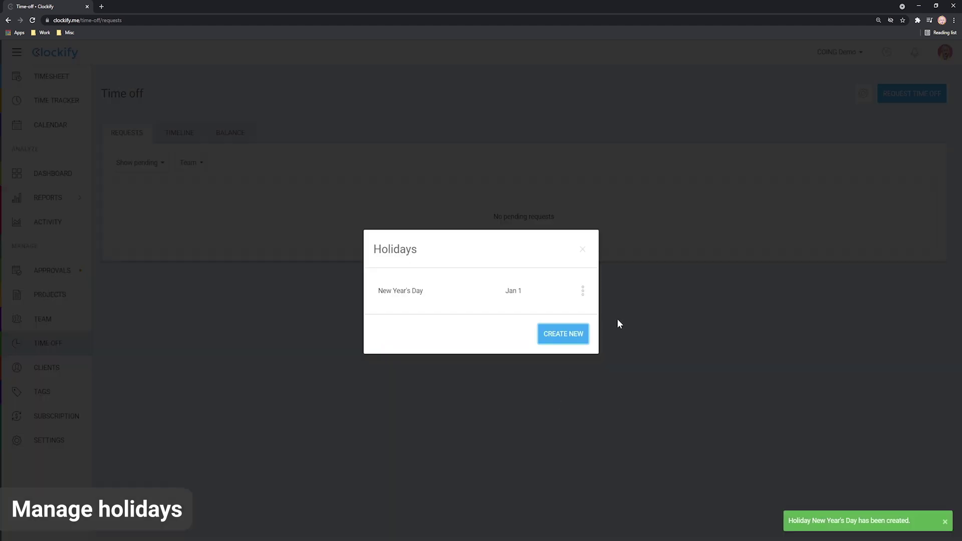
{"action": "left_click", "coordinate": [584, 250]}
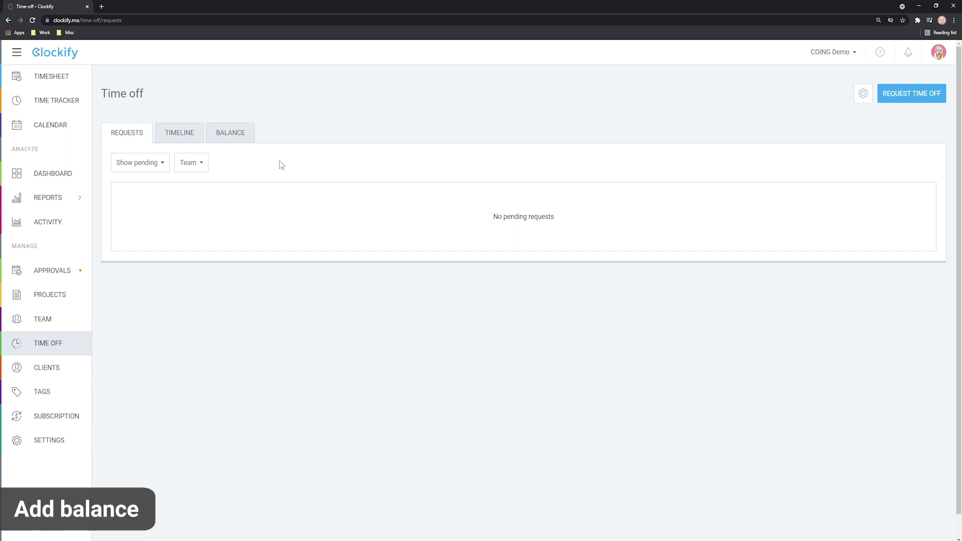
{"action": "left_click", "coordinate": [232, 135]}
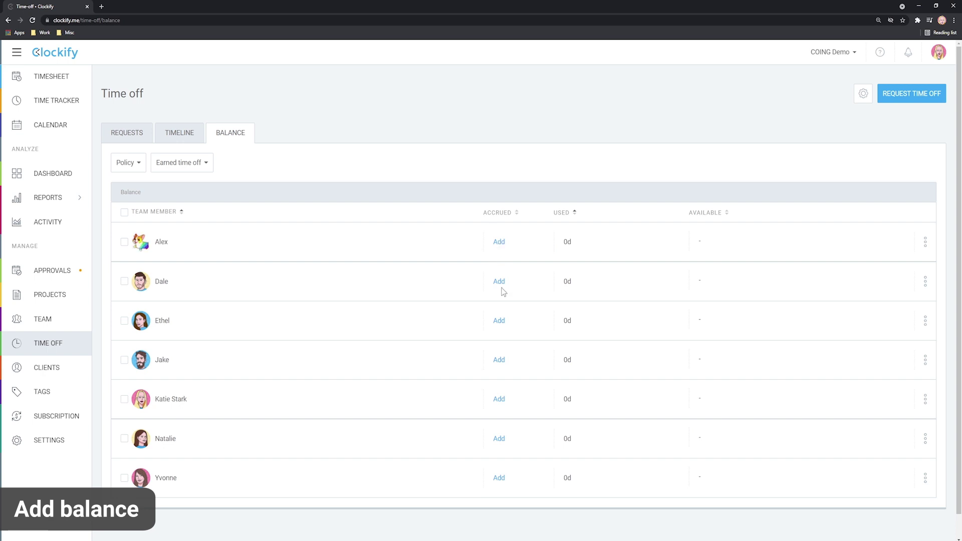
- Filter the Balance table to the Vacation policy
{"action": "left_click", "coordinate": [124, 212]}
{"action": "left_click", "coordinate": [124, 212]}
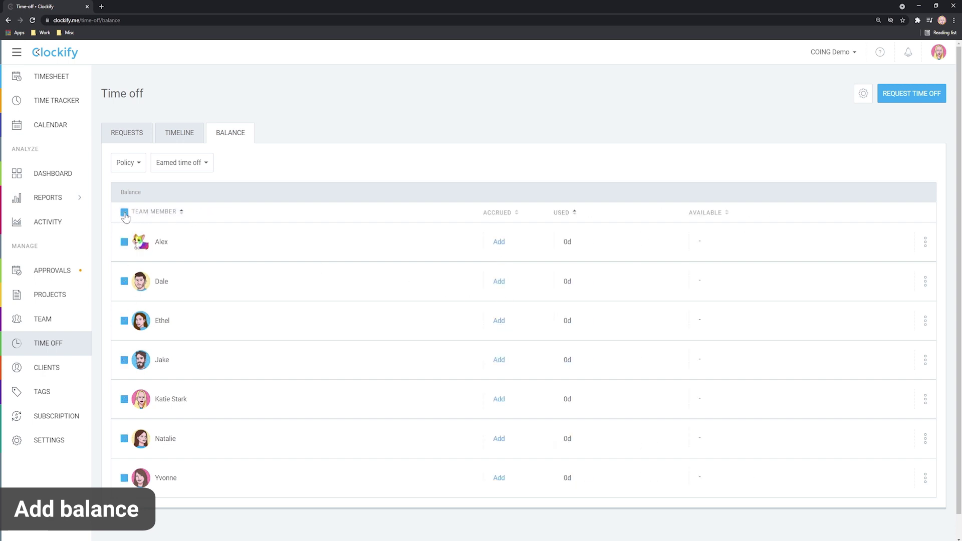
{"action": "left_click", "coordinate": [181, 163]}
{"action": "left_click", "coordinate": [173, 311]}
- Add 20 days with an 'Accr' note to every member's Vacation balance
{"action": "left_click", "coordinate": [124, 212]}
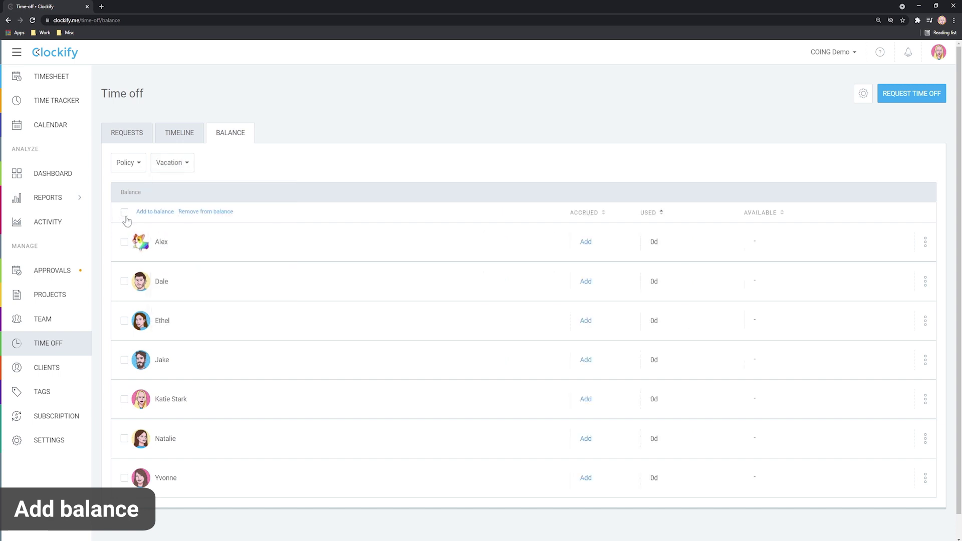
{"action": "left_click", "coordinate": [155, 212]}
{"action": "type", "text": "20"}
{"action": "left_click", "coordinate": [447, 299]}
{"action": "type", "text": "Accr"}
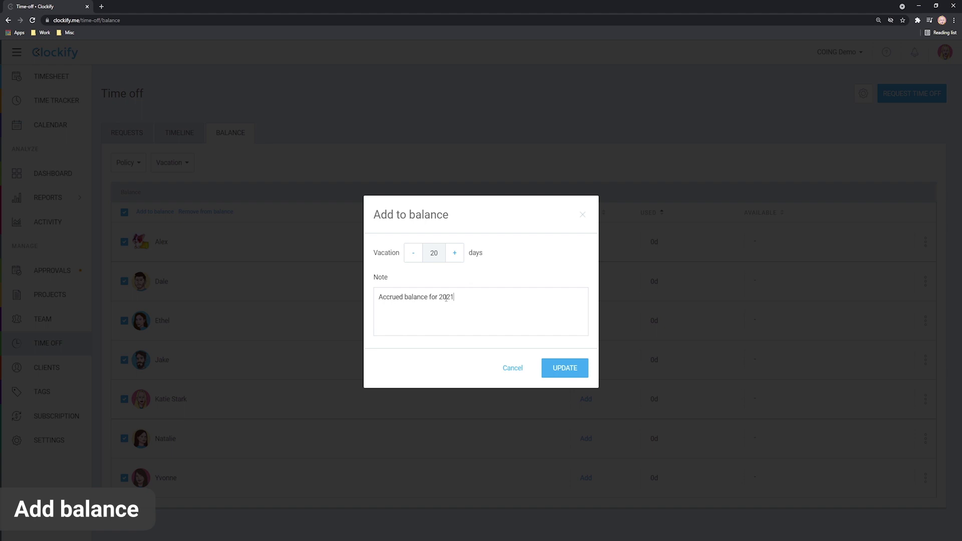
{"action": "left_click", "coordinate": [569, 370]}
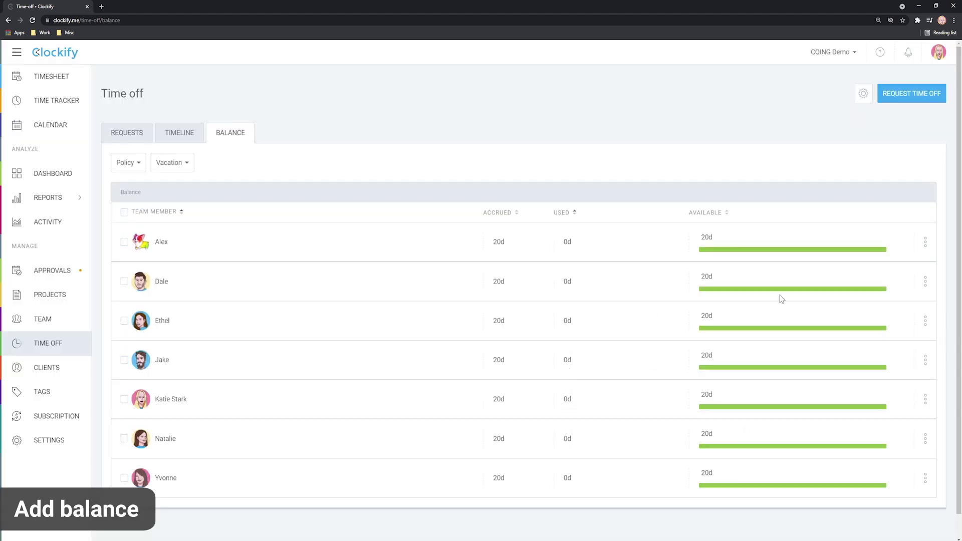
{"action": "left_click", "coordinate": [925, 242]}
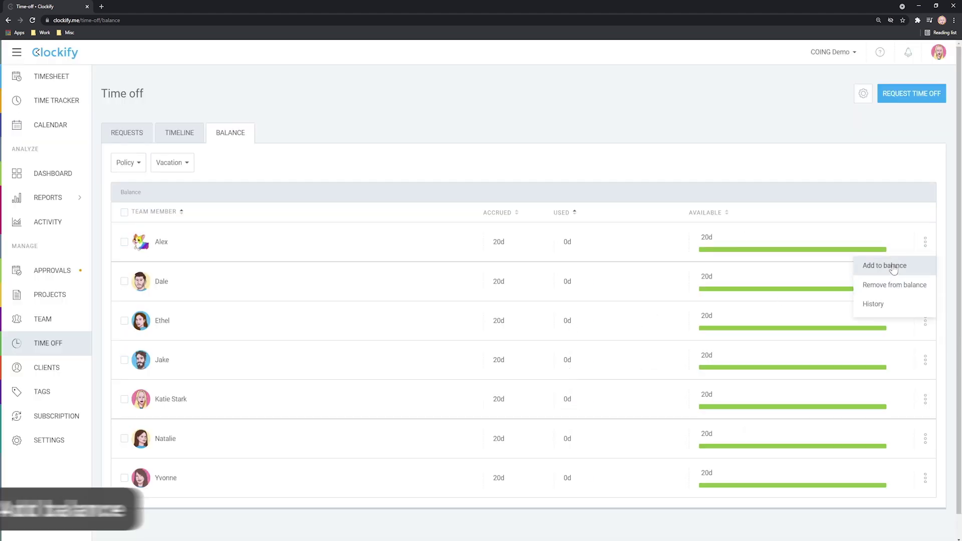
{"action": "left_click", "coordinate": [898, 214]}
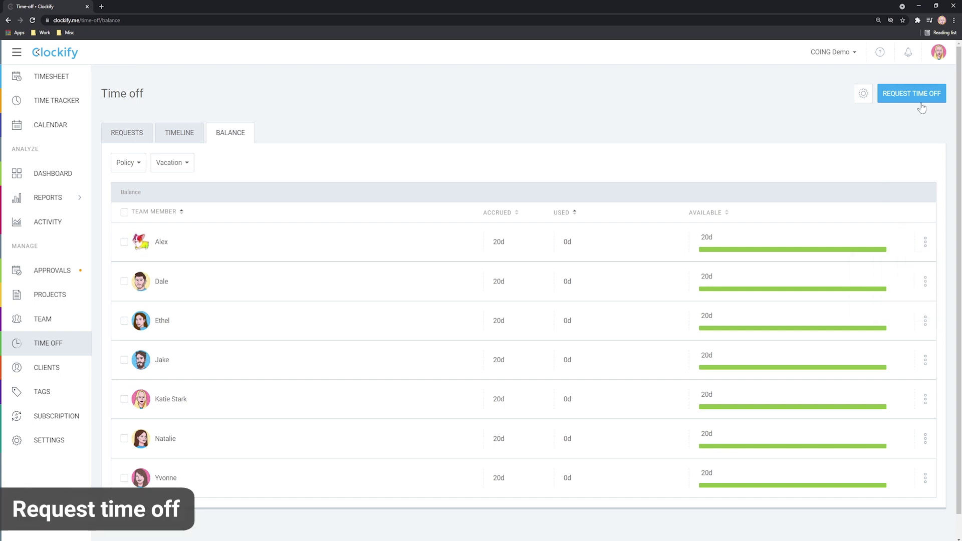
- Submit a Vacation time off request for Aug 2 – Aug 6
{"action": "left_click", "coordinate": [907, 95]}
{"action": "left_click", "coordinate": [437, 240]}
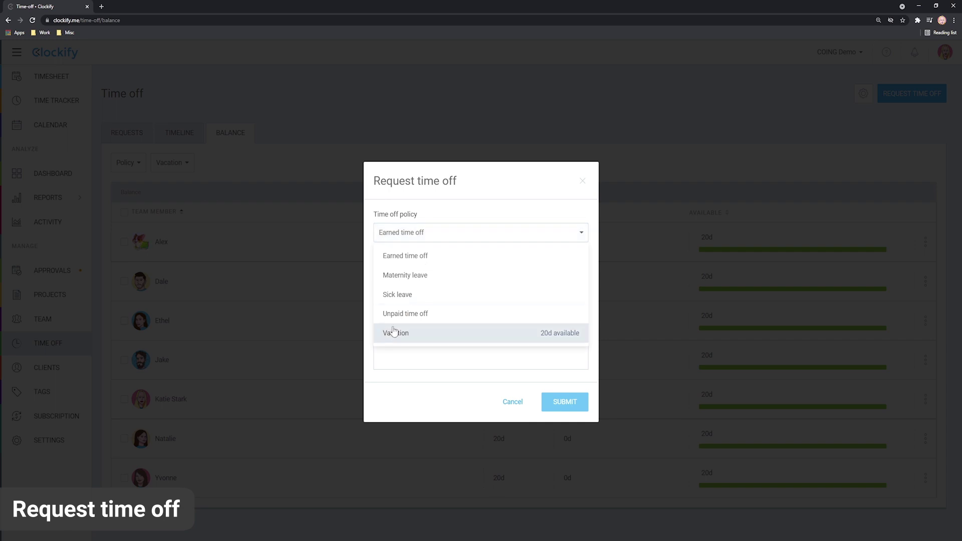
{"action": "left_click", "coordinate": [392, 332]}
{"action": "left_click", "coordinate": [423, 277]}
{"action": "left_click", "coordinate": [382, 338]}
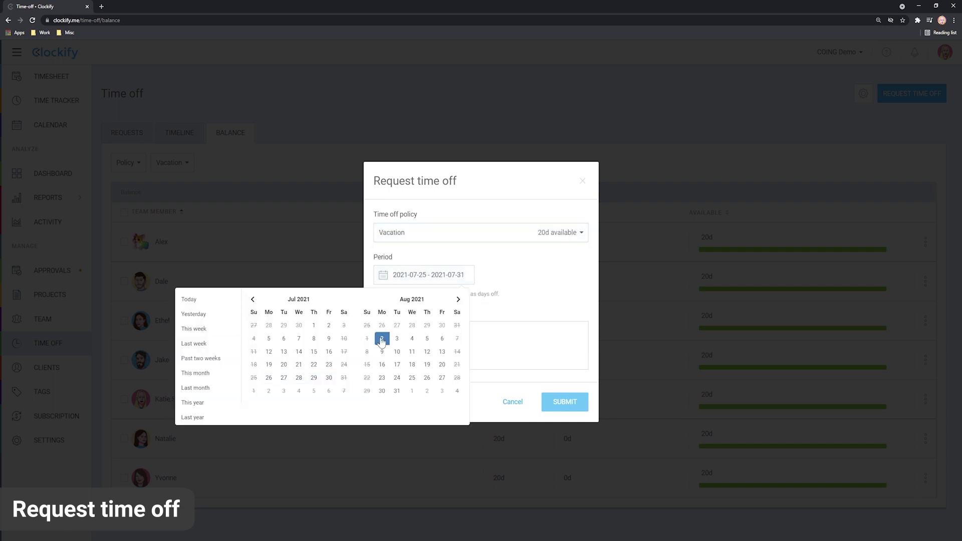
{"action": "left_click", "coordinate": [442, 338]}
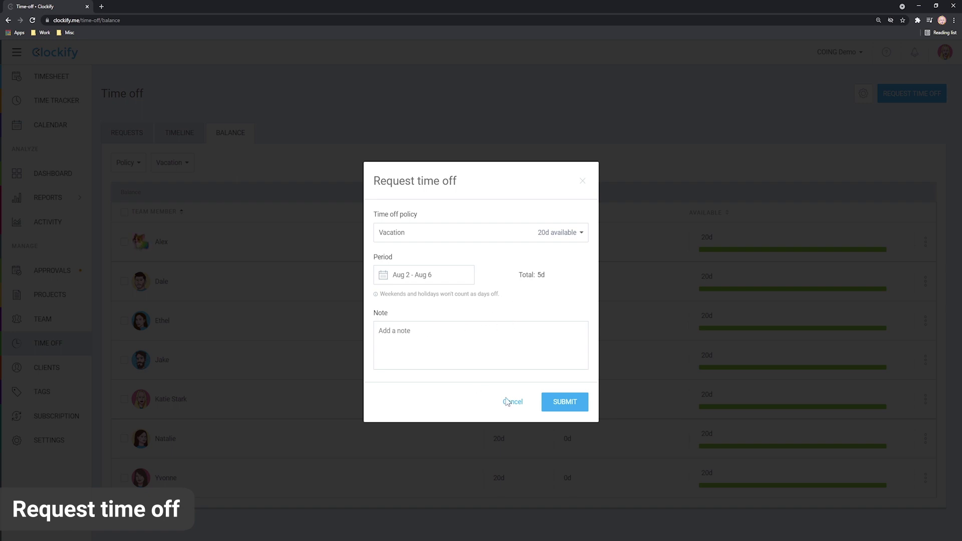
{"action": "left_click", "coordinate": [563, 404]}
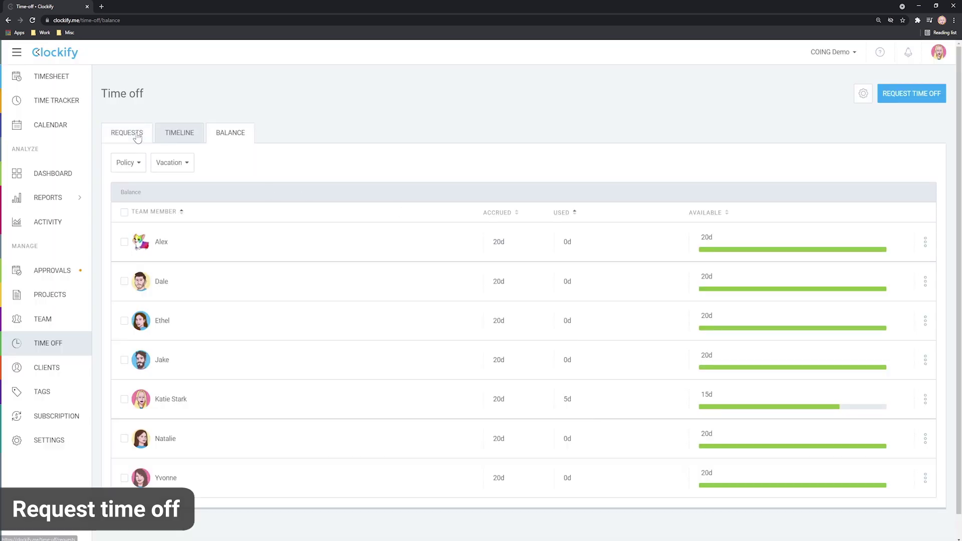
- Approve the pending Aug 2 – Aug 6 Vacation request on the Requests tab
{"action": "left_click", "coordinate": [137, 137]}
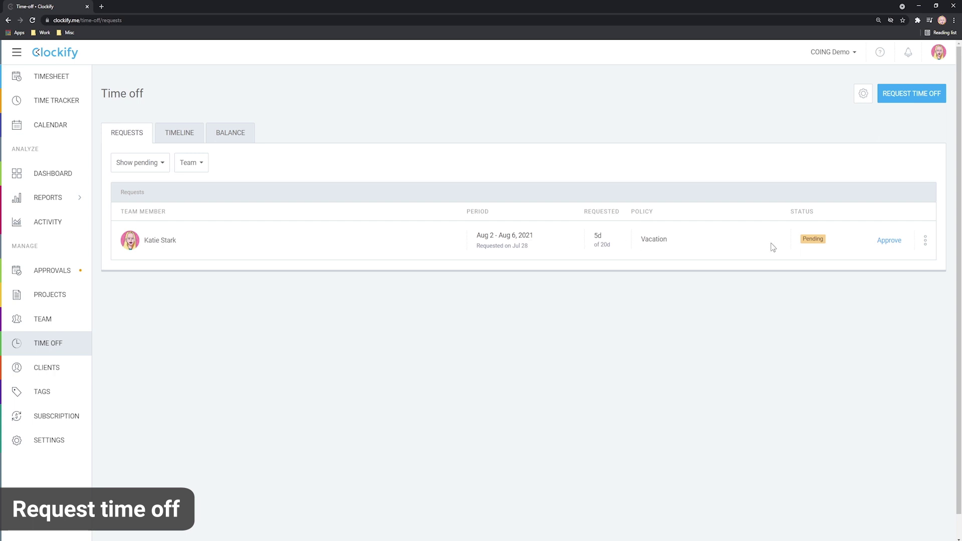
{"action": "left_click", "coordinate": [926, 242]}
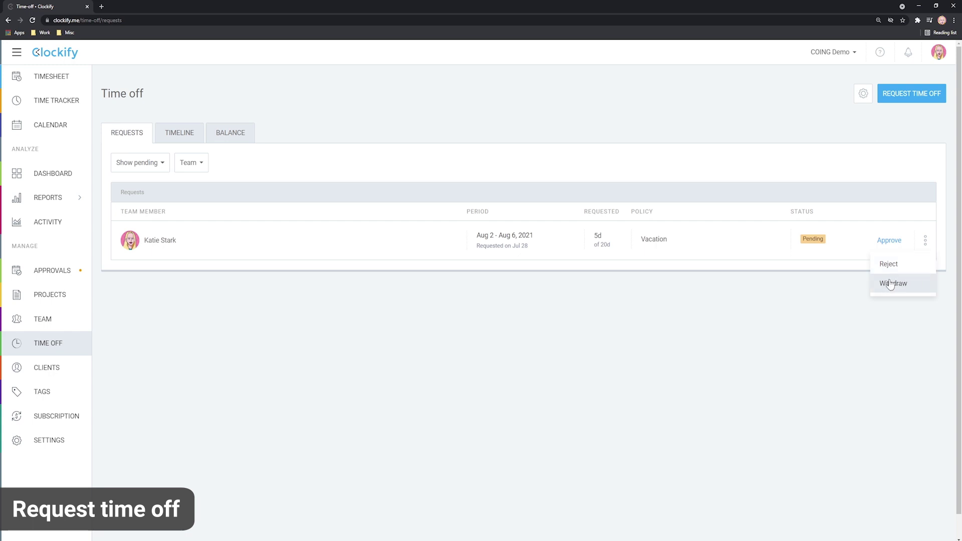
{"action": "left_click", "coordinate": [834, 266]}
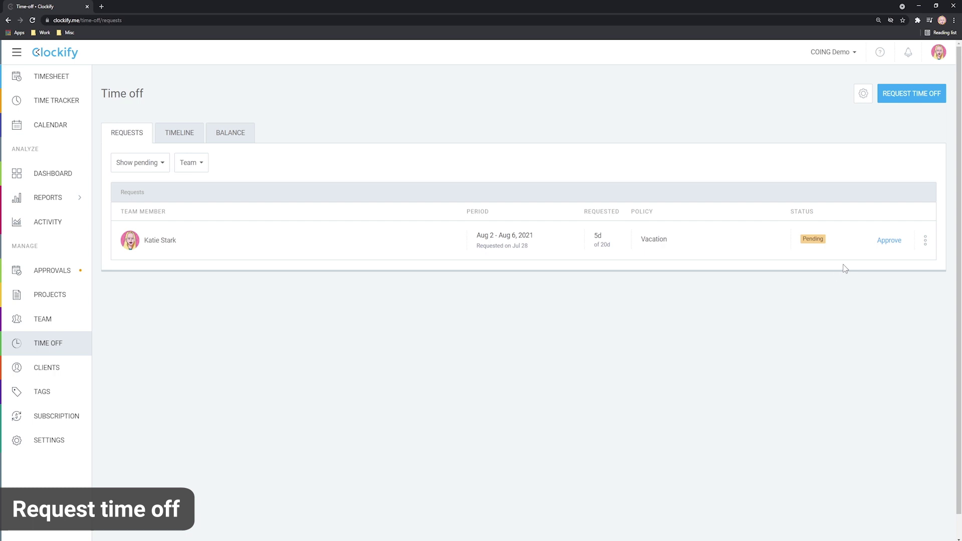
{"action": "left_click", "coordinate": [888, 242]}
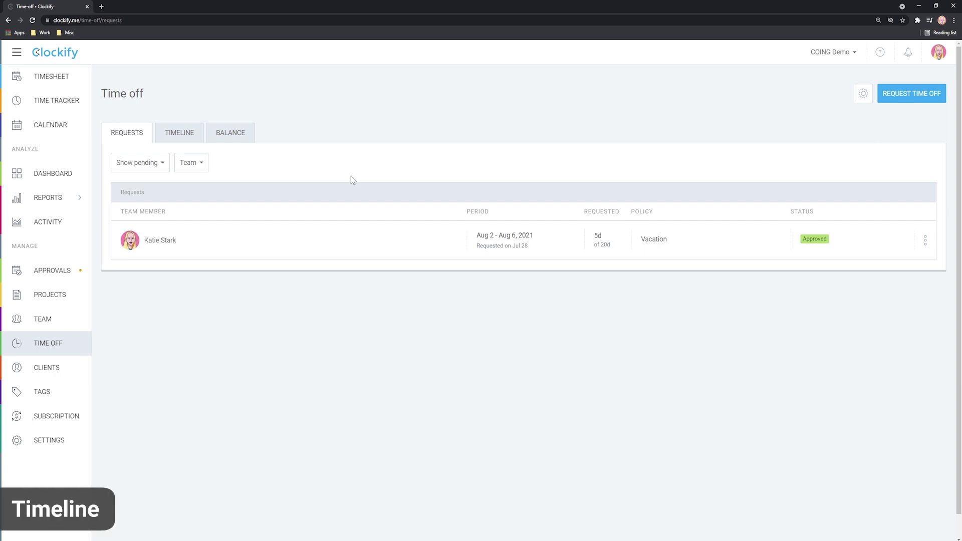
- Review the team timeline for Jul 29 – Aug 29, 2021, stepping back and forward a period
{"action": "left_click", "coordinate": [190, 137]}
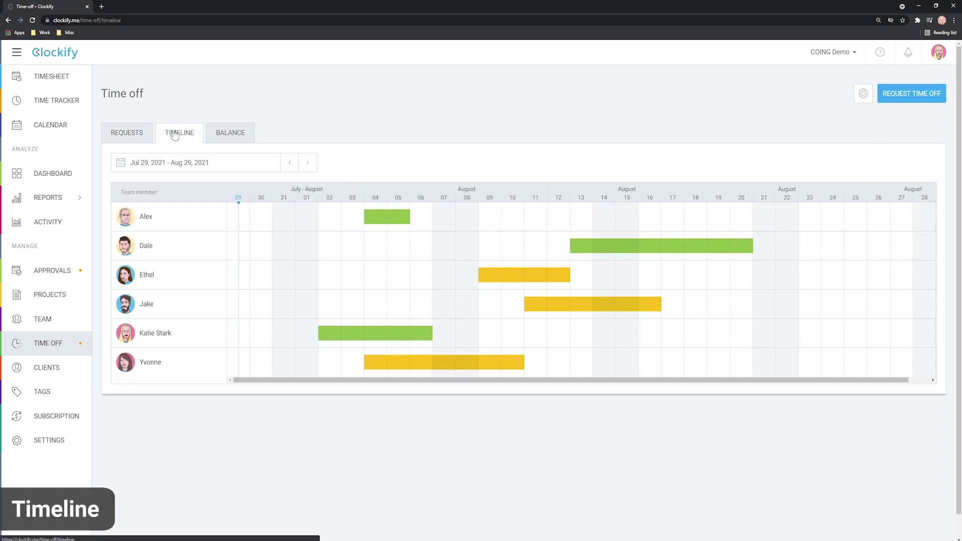
{"action": "mouse_move", "coordinate": [405, 341]}
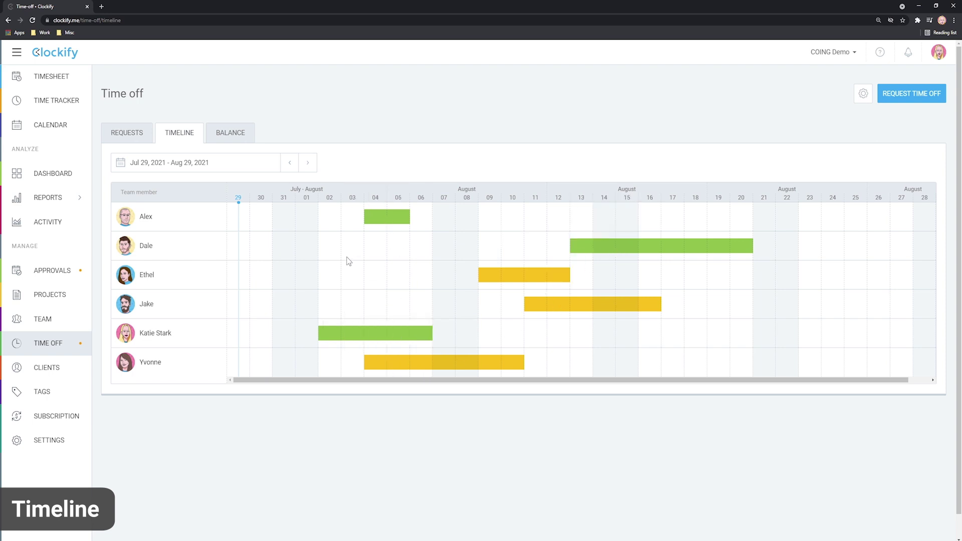
{"action": "left_click", "coordinate": [290, 162]}
{"action": "left_click", "coordinate": [307, 163]}
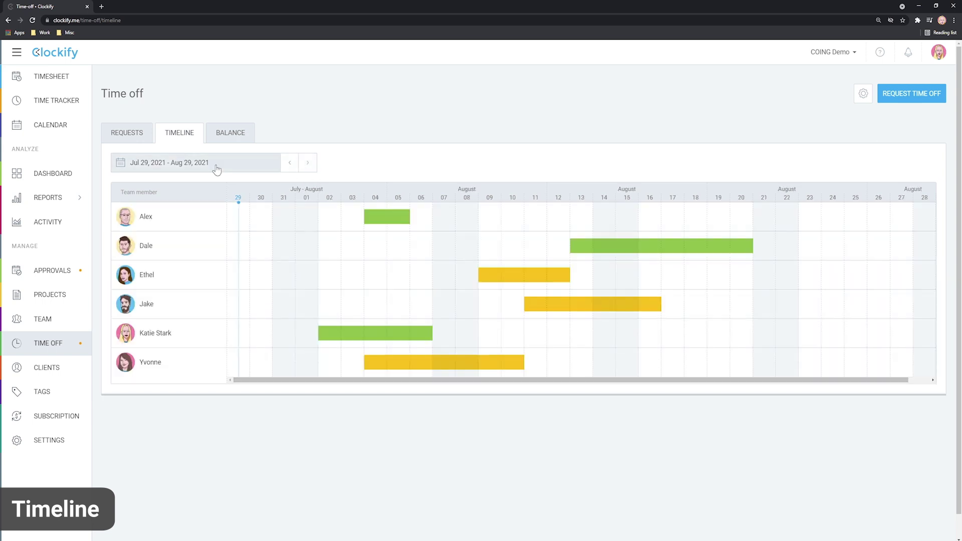
{"action": "left_click", "coordinate": [215, 168]}
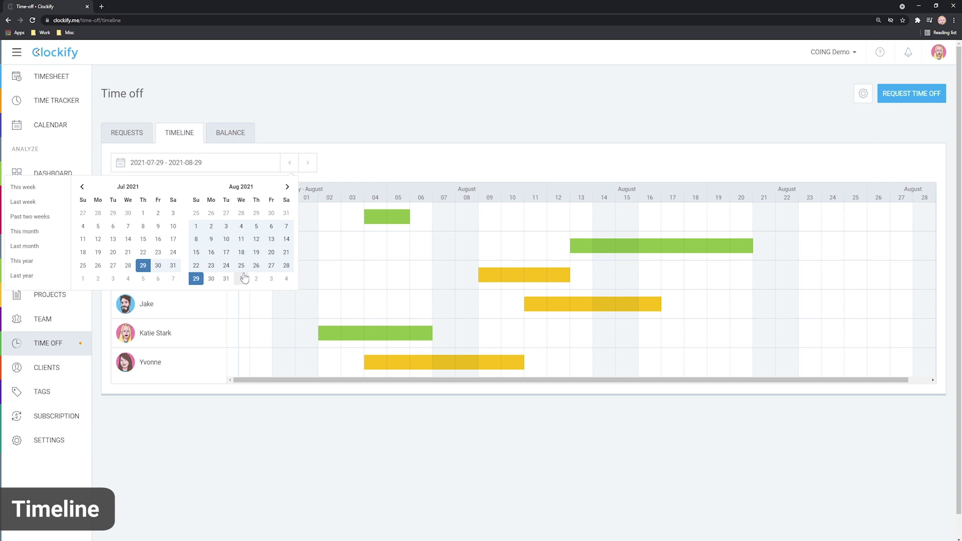
{"action": "left_click", "coordinate": [345, 165]}
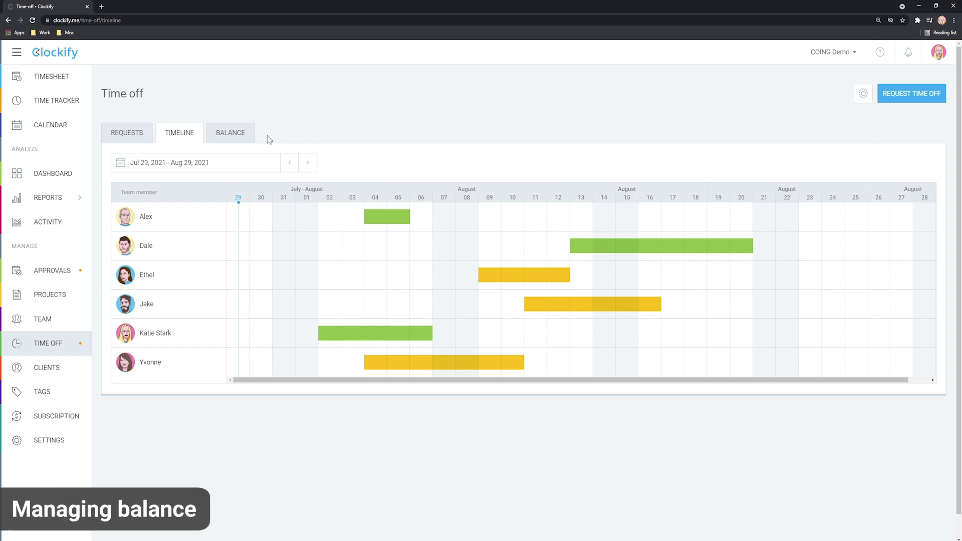
- Filter balances to Vacation and check the balance history of the member with 15d available
{"action": "left_click", "coordinate": [230, 136]}
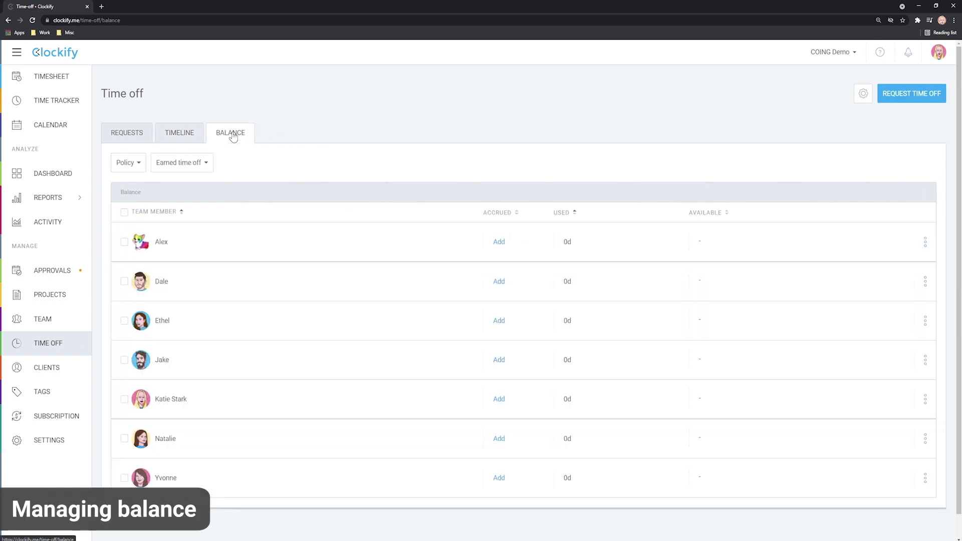
{"action": "left_click", "coordinate": [203, 166]}
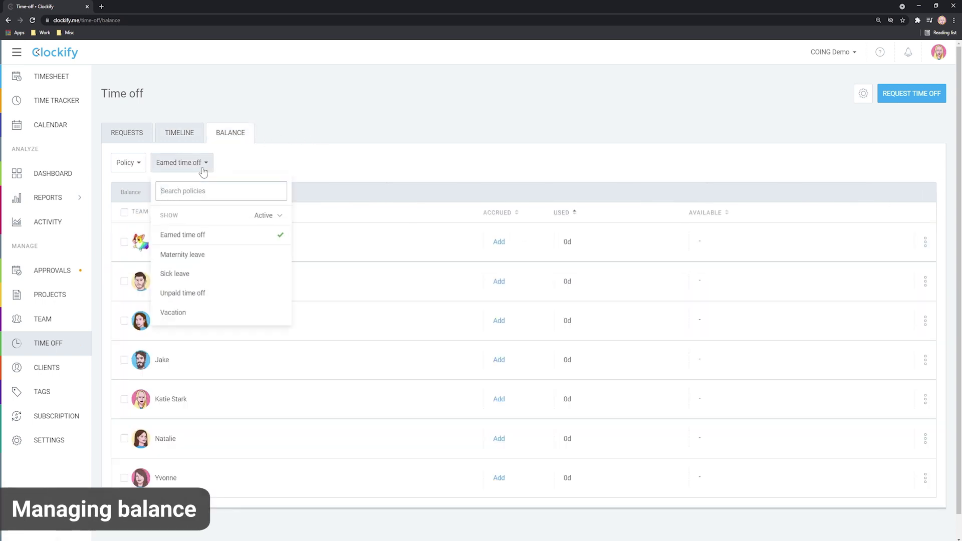
{"action": "left_click", "coordinate": [182, 311]}
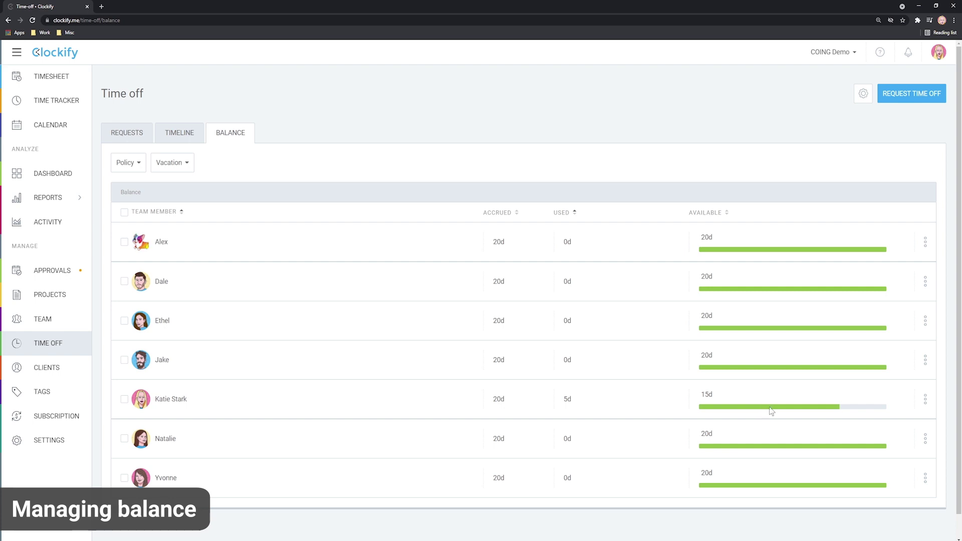
{"action": "left_click", "coordinate": [925, 399]}
{"action": "left_click", "coordinate": [883, 462]}
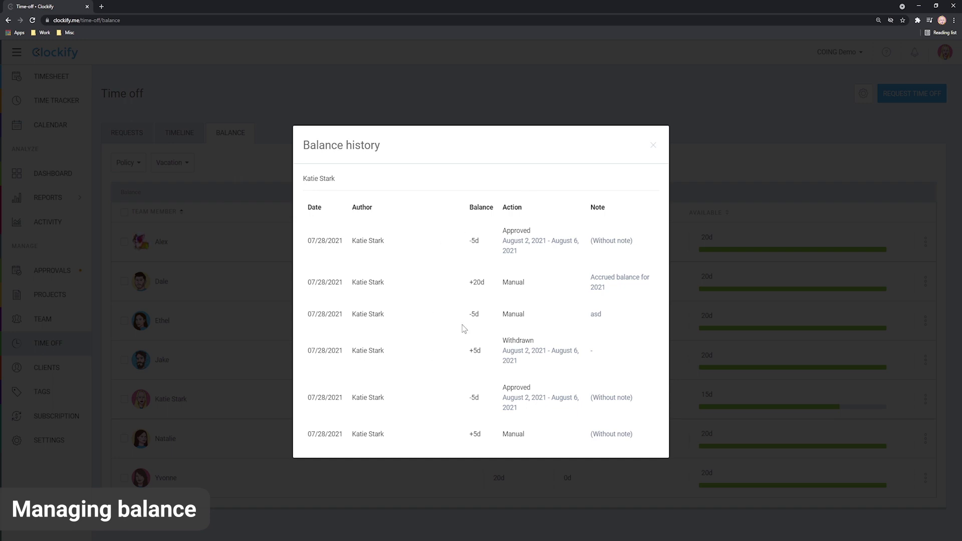
{"action": "left_click", "coordinate": [539, 112]}
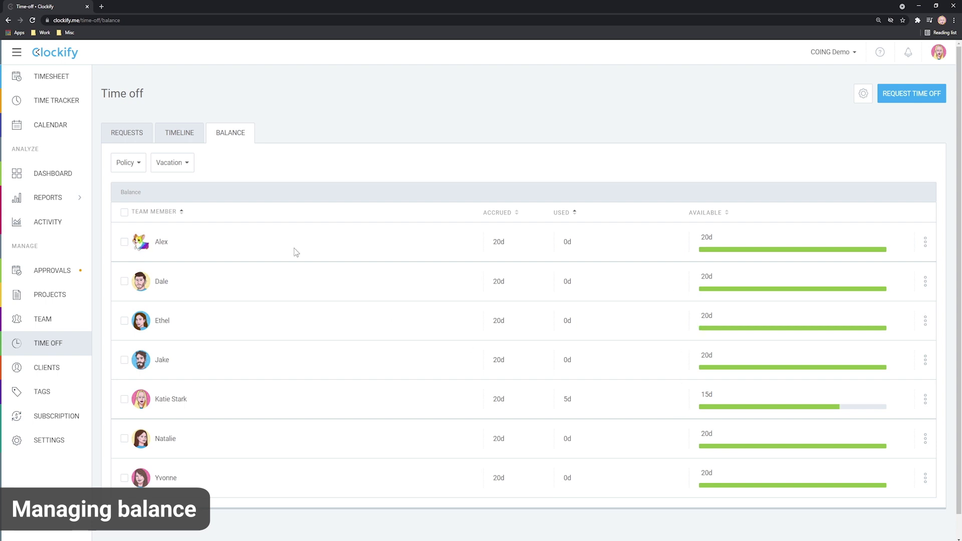
- Switch the balance view to per-user and look through the user list
{"action": "left_click", "coordinate": [128, 163]}
{"action": "left_click", "coordinate": [131, 208]}
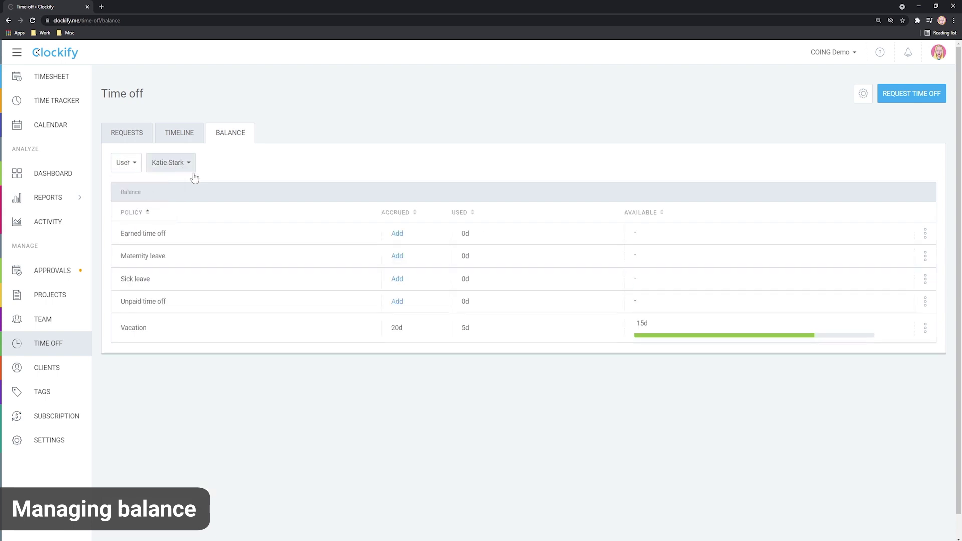
{"action": "left_click", "coordinate": [171, 162]}
{"action": "left_click", "coordinate": [225, 163]}
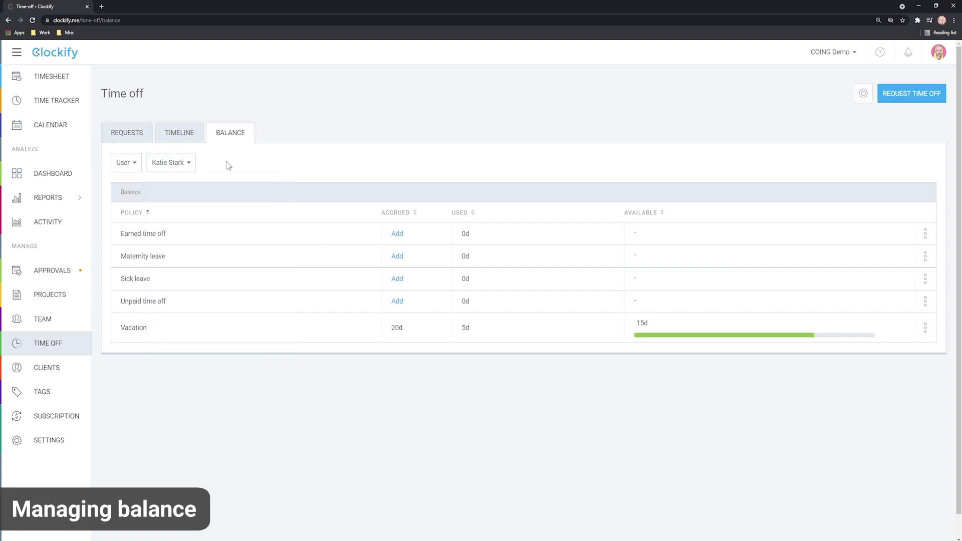
- Return to the Vacation policy balances and sort by available days, most first
{"action": "left_click", "coordinate": [125, 163]}
{"action": "left_click", "coordinate": [129, 185]}
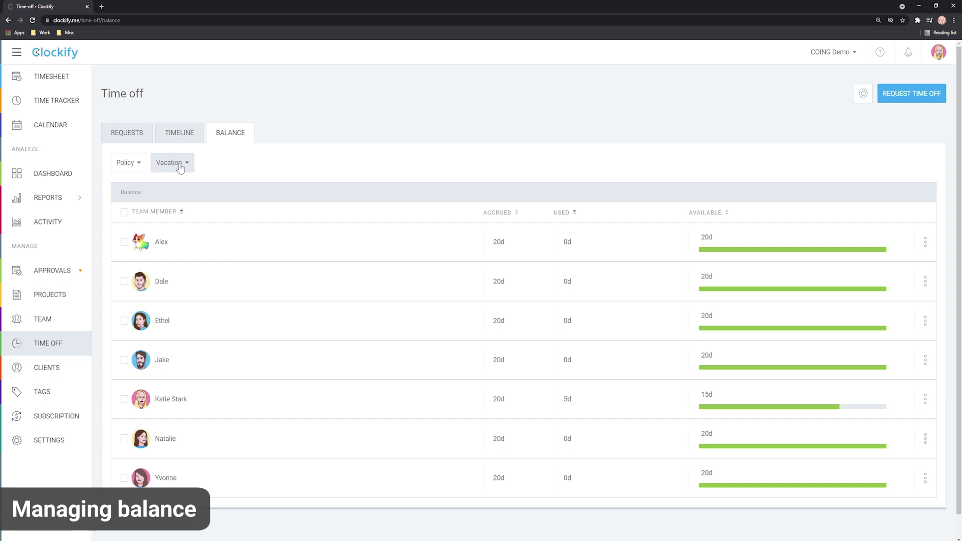
{"action": "left_click", "coordinate": [716, 212]}
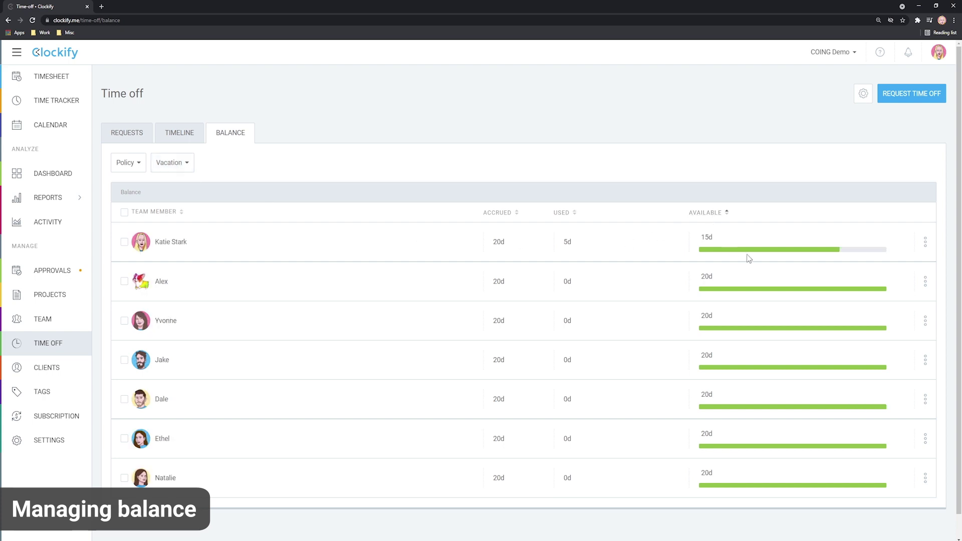
{"action": "left_click", "coordinate": [702, 212]}
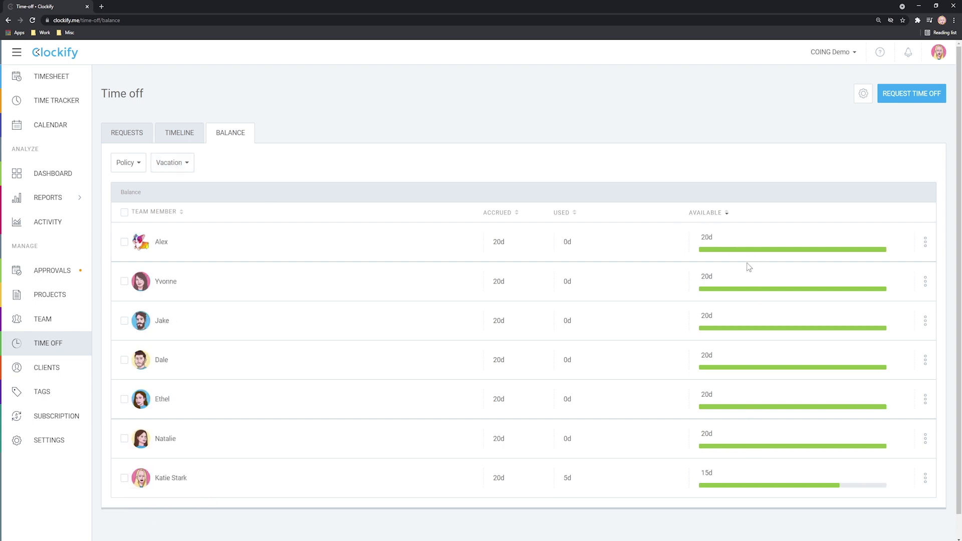